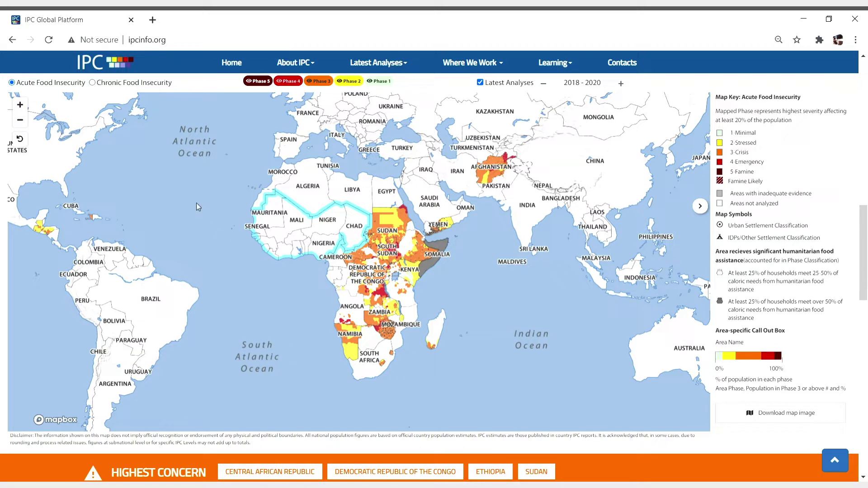
- Zoom the map in on Africa and compare chronic levels before returning to acute phases
{"action": "left_click", "coordinate": [19, 104]}
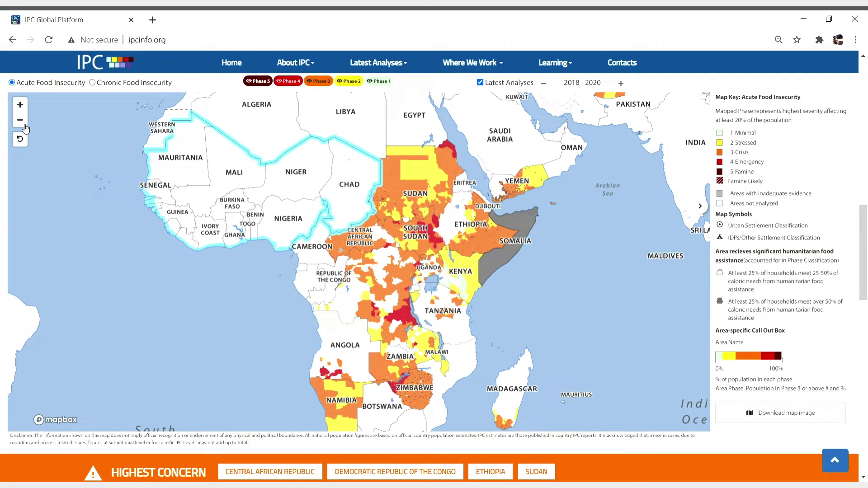
{"action": "left_click", "coordinate": [154, 83]}
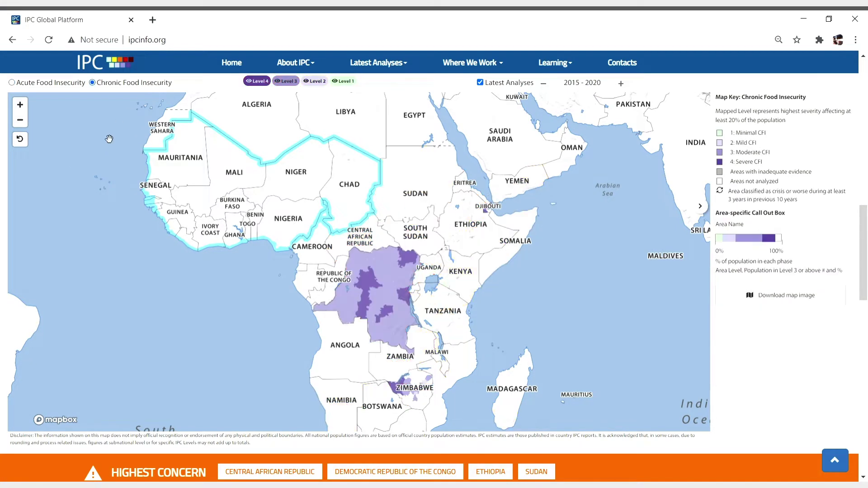
{"action": "left_click", "coordinate": [62, 85]}
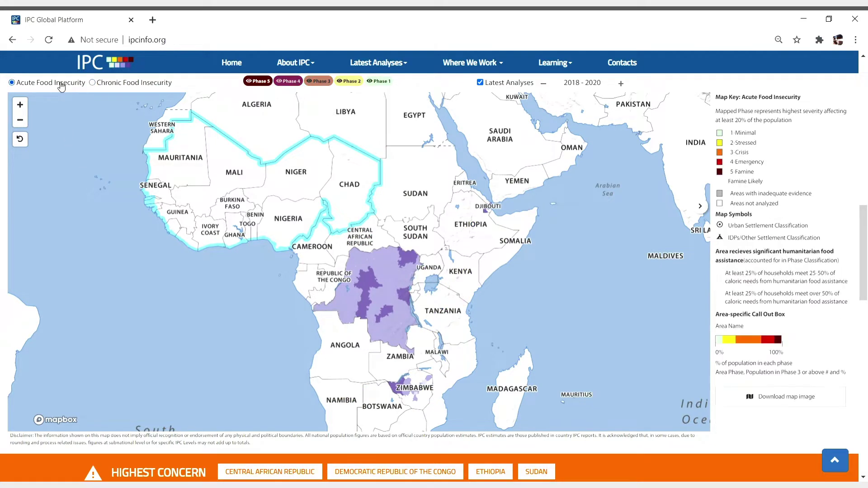
- Hide Phase 5 areas, show 2020 analyses instead of latest, and open Central African Republic
{"action": "left_click", "coordinate": [265, 83]}
{"action": "left_click", "coordinate": [312, 82]}
{"action": "left_click", "coordinate": [296, 83]}
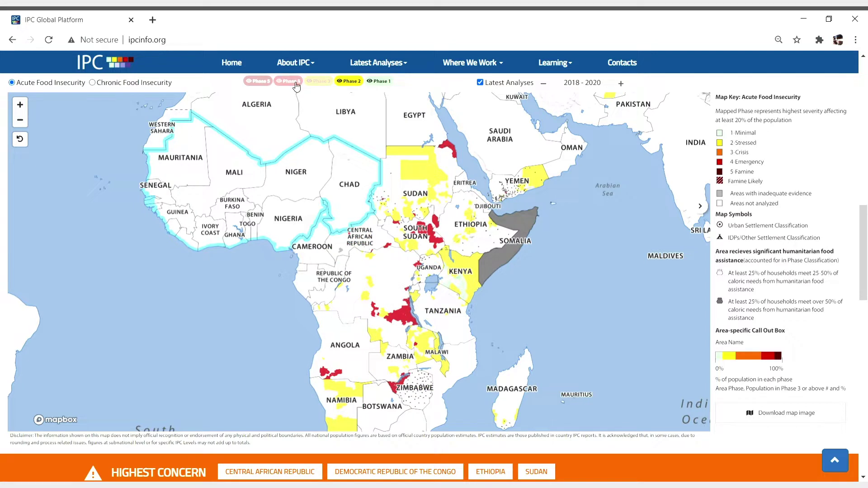
{"action": "left_click", "coordinate": [319, 82]}
{"action": "left_click", "coordinate": [288, 82]}
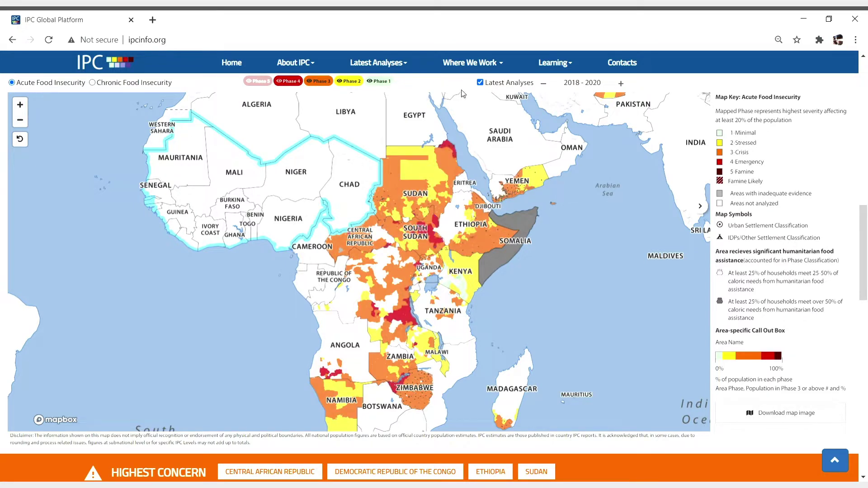
{"action": "left_click", "coordinate": [480, 83]}
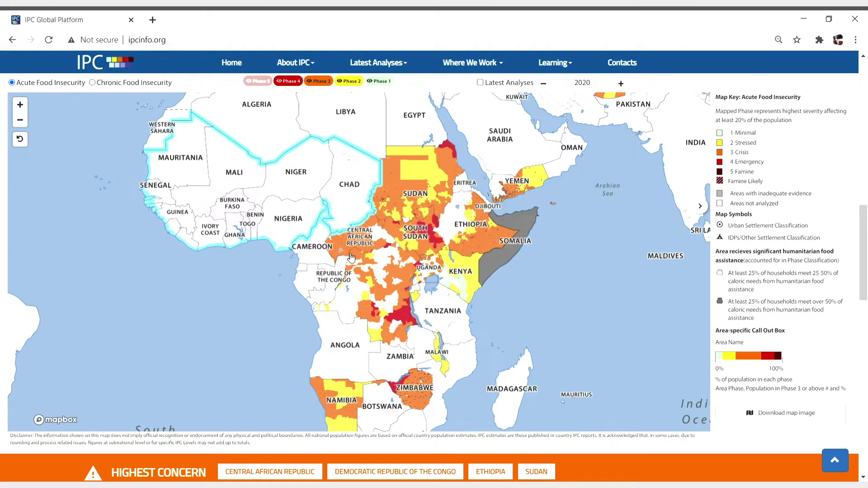
{"action": "left_click", "coordinate": [368, 244]}
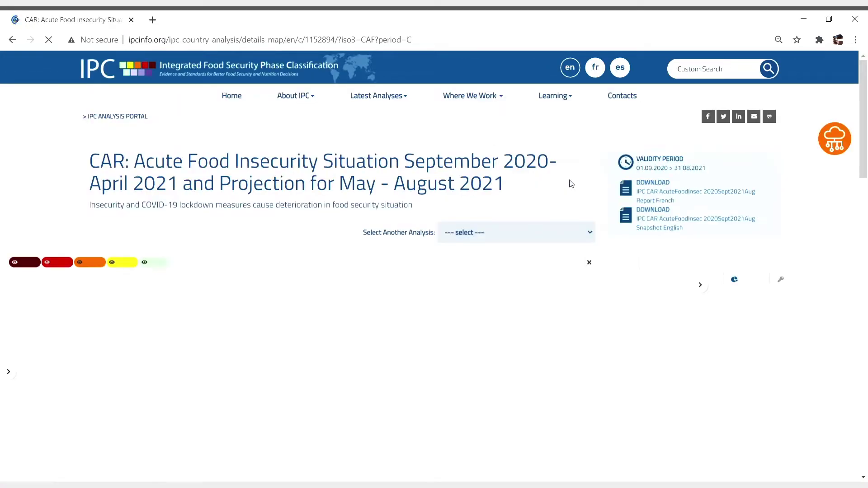
- Restore the side-by-side Sep 2020–Apr 2021 current and May–Aug 2021 projected CAR maps
{"action": "scroll", "coordinate": [294, 338], "scroll_direction": "down", "scroll_amount": 3}
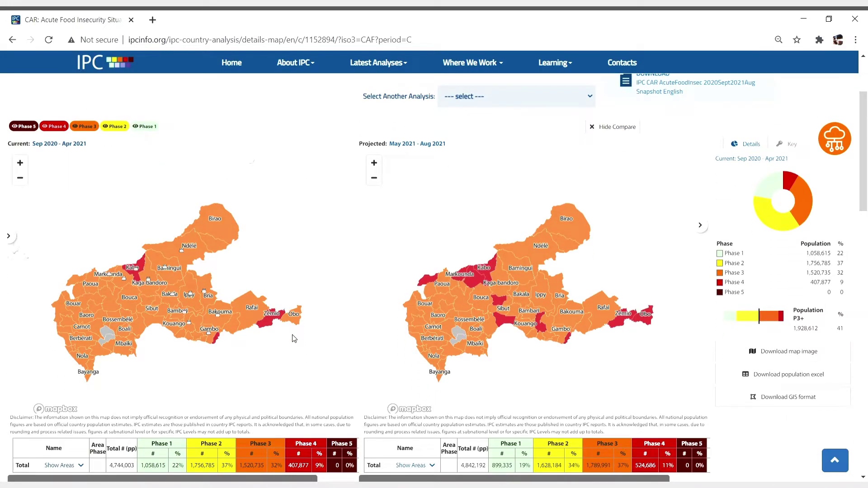
{"action": "left_click", "coordinate": [617, 128]}
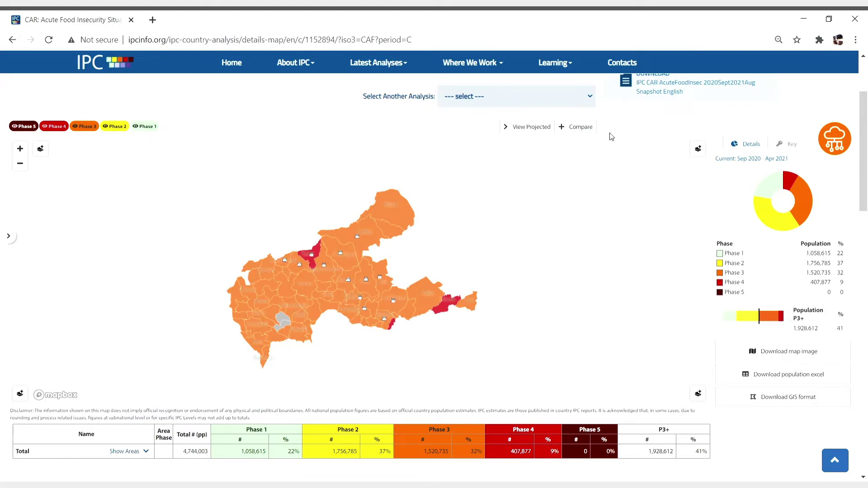
{"action": "left_click", "coordinate": [579, 129]}
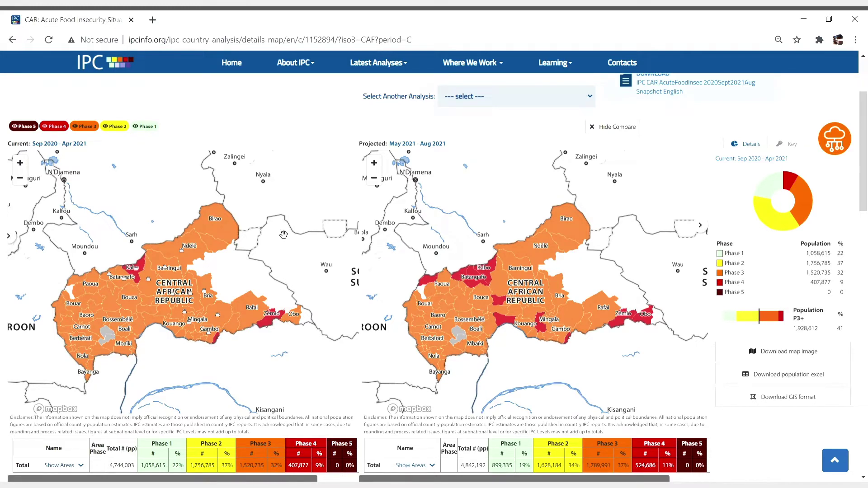
- Zoom out both CAR maps to neighbouring countries and display the phase 1–5 map key
{"action": "mouse_move", "coordinate": [218, 229]}
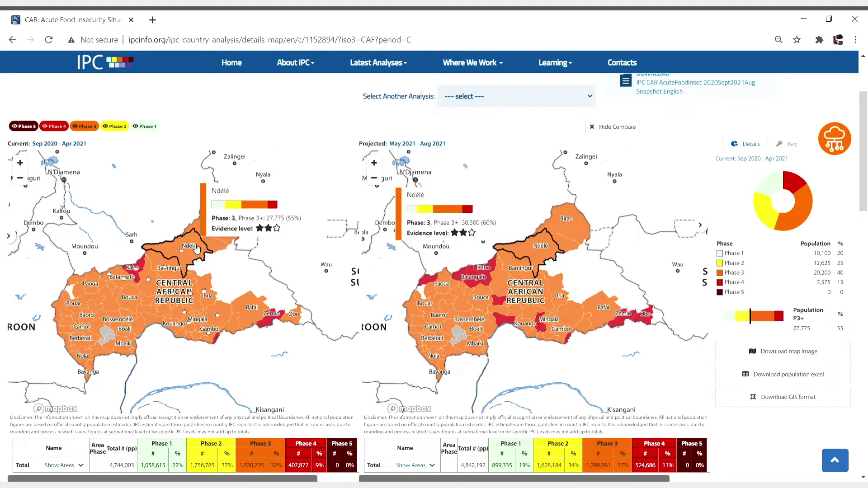
{"action": "mouse_move", "coordinate": [176, 263]}
{"action": "mouse_move", "coordinate": [152, 281]}
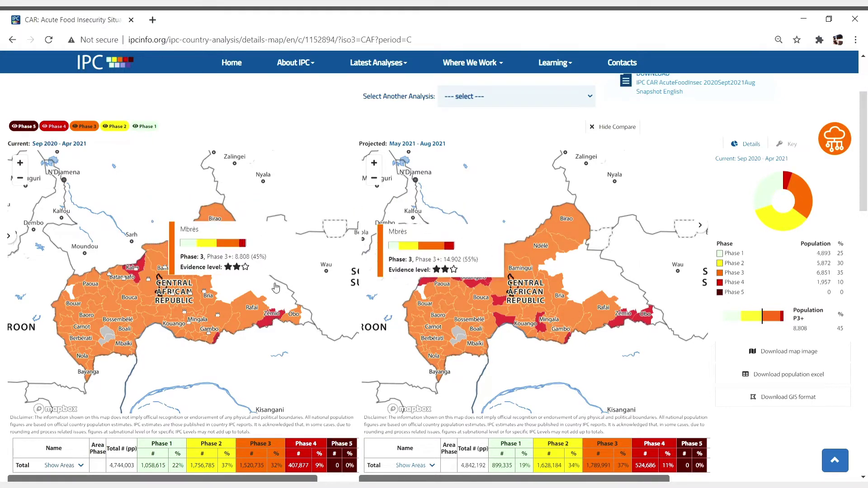
{"action": "scroll", "coordinate": [340, 348], "scroll_direction": "down", "scroll_amount": 2}
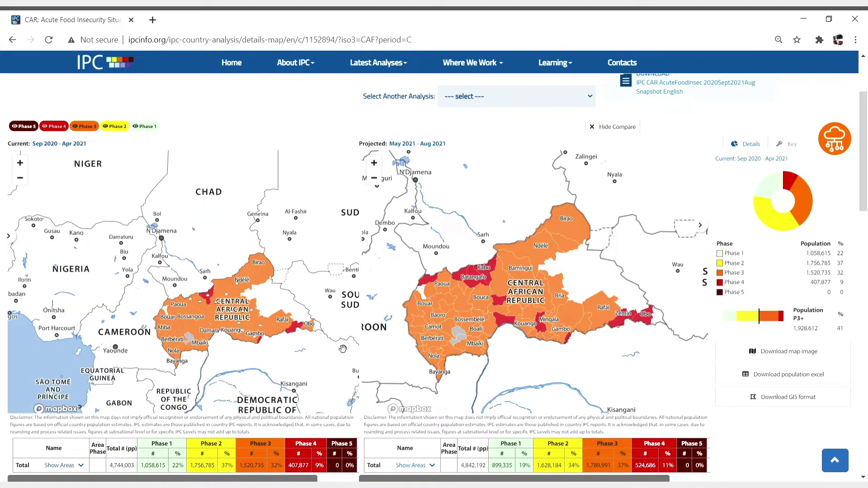
{"action": "mouse_move", "coordinate": [555, 296]}
{"action": "scroll", "coordinate": [554, 296], "scroll_direction": "down", "scroll_amount": 2}
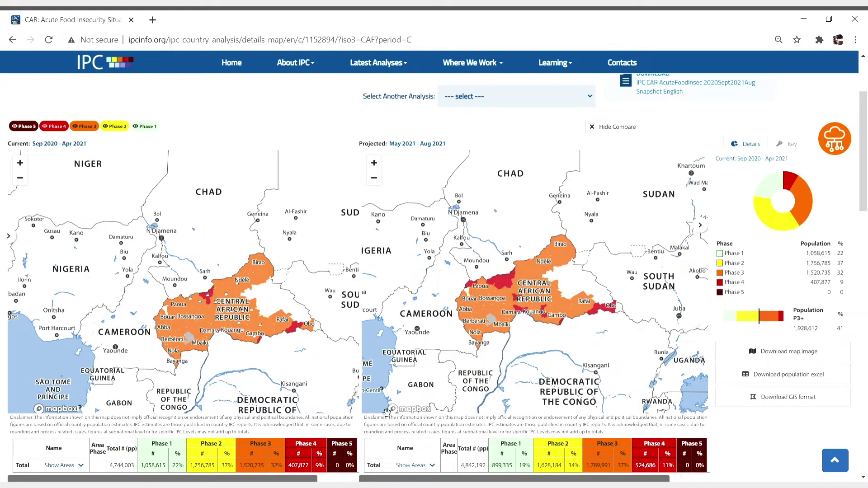
{"action": "scroll", "coordinate": [360, 434], "scroll_direction": "down", "scroll_amount": 1}
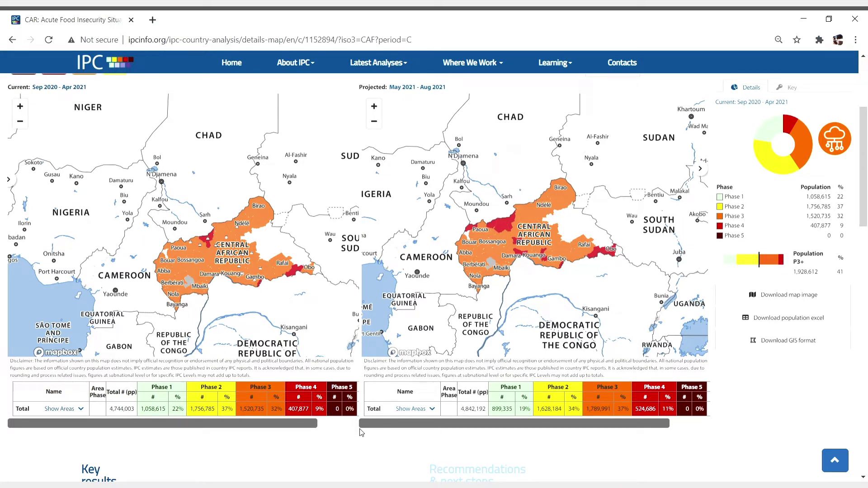
{"action": "scroll", "coordinate": [361, 432], "scroll_direction": "up", "scroll_amount": 1}
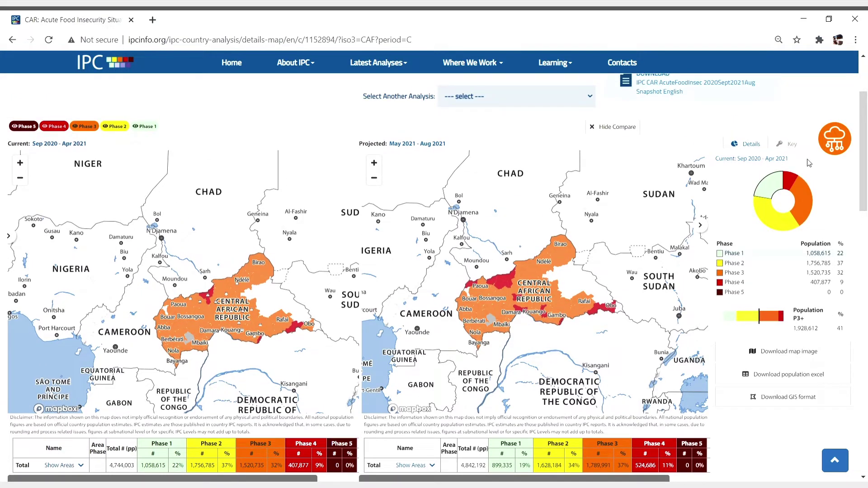
{"action": "left_click", "coordinate": [793, 146]}
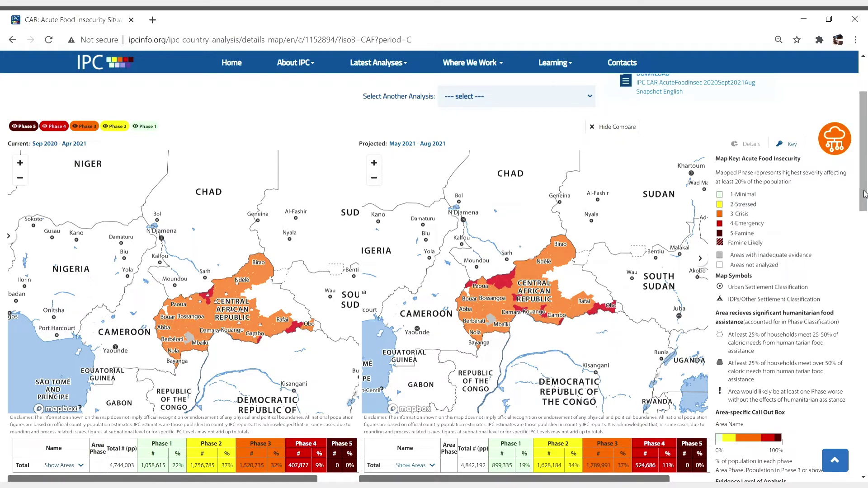
{"action": "mouse_move", "coordinate": [864, 192]}
{"action": "left_mouse_down"}
{"action": "mouse_move", "coordinate": [865, 210]}
{"action": "mouse_move", "coordinate": [864, 196]}
{"action": "left_mouse_up"}
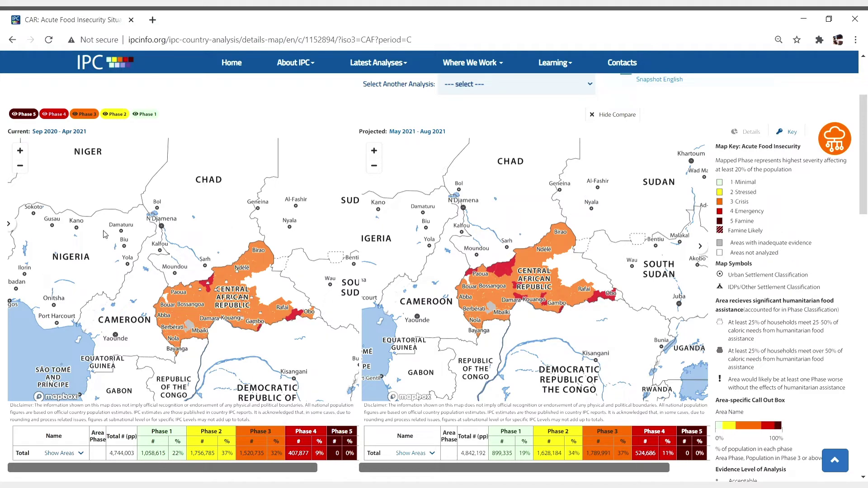
- Zoom the current map onto CAR and switch Country and Analysis Area Labels off
{"action": "left_click", "coordinate": [9, 225]}
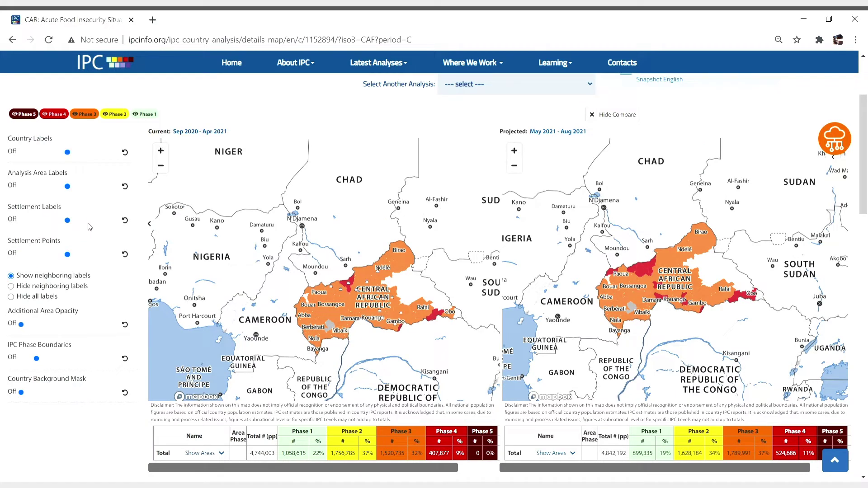
{"action": "left_click", "coordinate": [162, 152]}
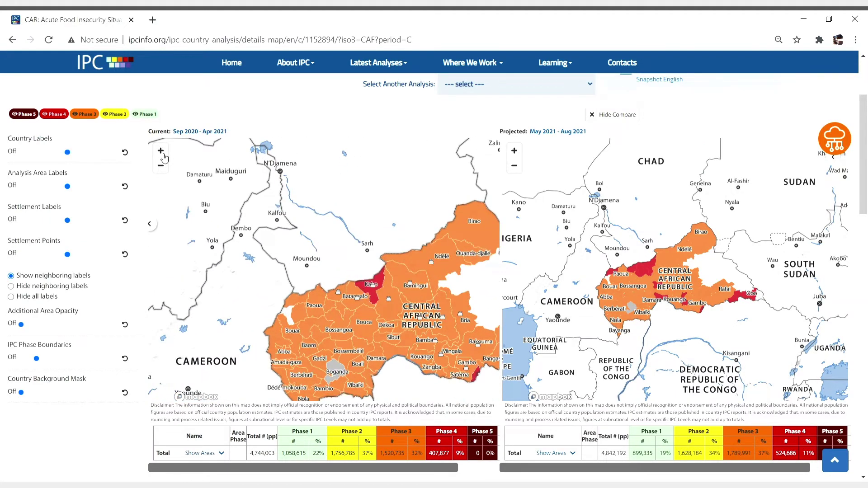
{"action": "left_click_drag", "start_coordinate": [67, 152], "coordinate": [8, 153]}
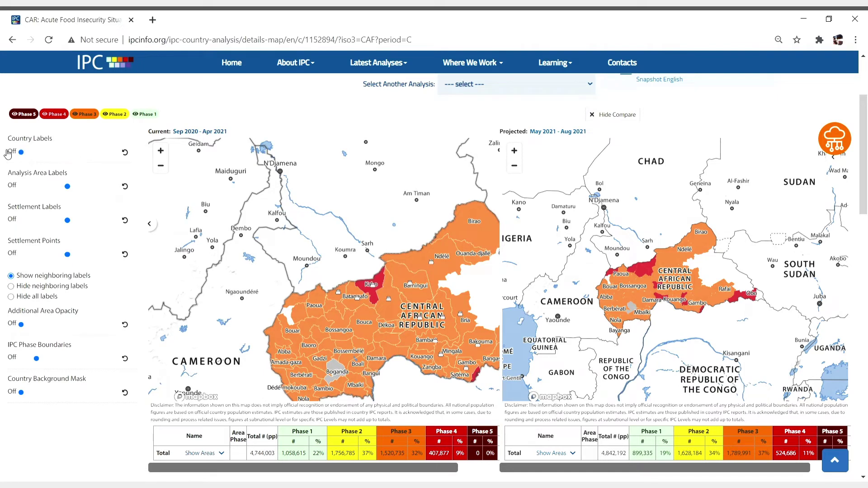
{"action": "left_click_drag", "start_coordinate": [67, 187], "coordinate": [12, 188]}
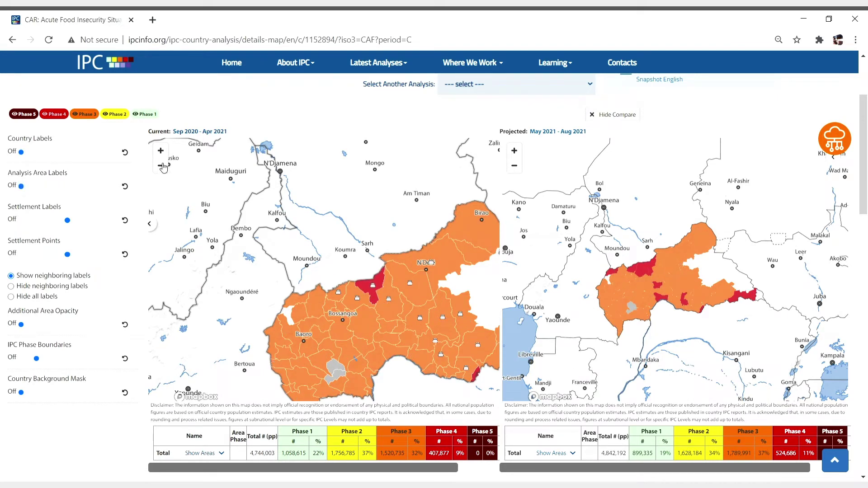
{"action": "left_click", "coordinate": [154, 224]}
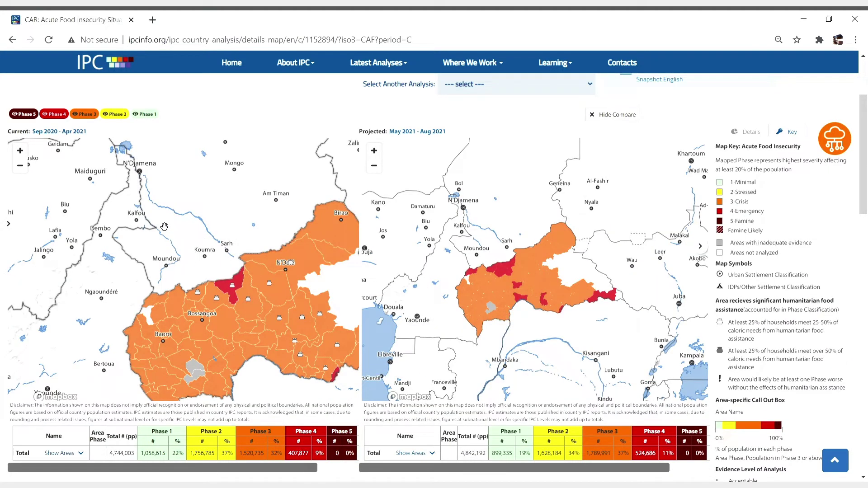
- From the Details panel, download and open the Sep 2020–Apr 2021 population Excel file
{"action": "scroll", "coordinate": [840, 257], "scroll_direction": "down", "scroll_amount": 1}
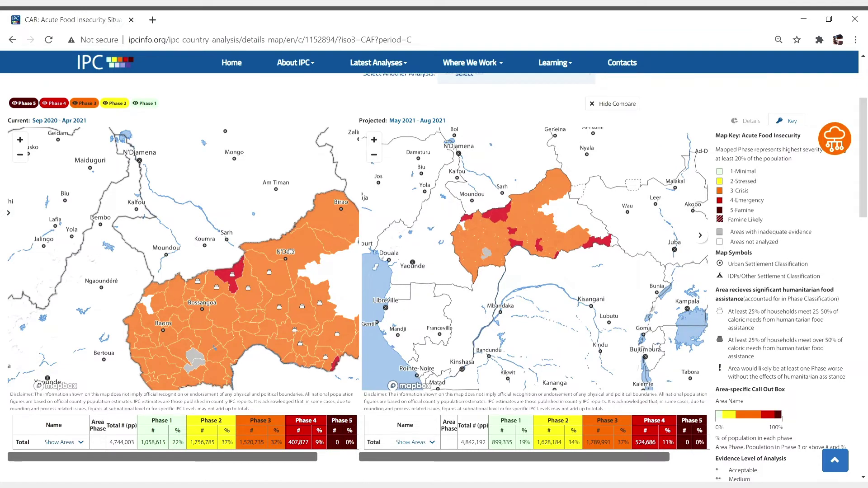
{"action": "left_click", "coordinate": [748, 123]}
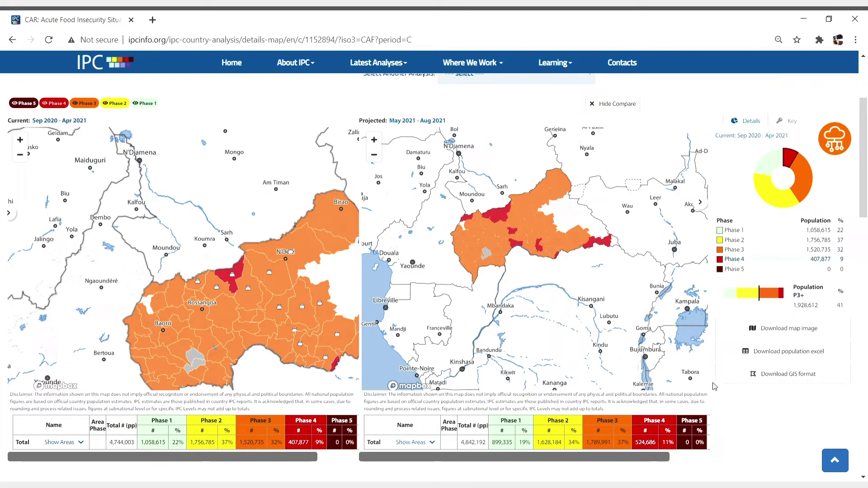
{"action": "left_click", "coordinate": [723, 350]}
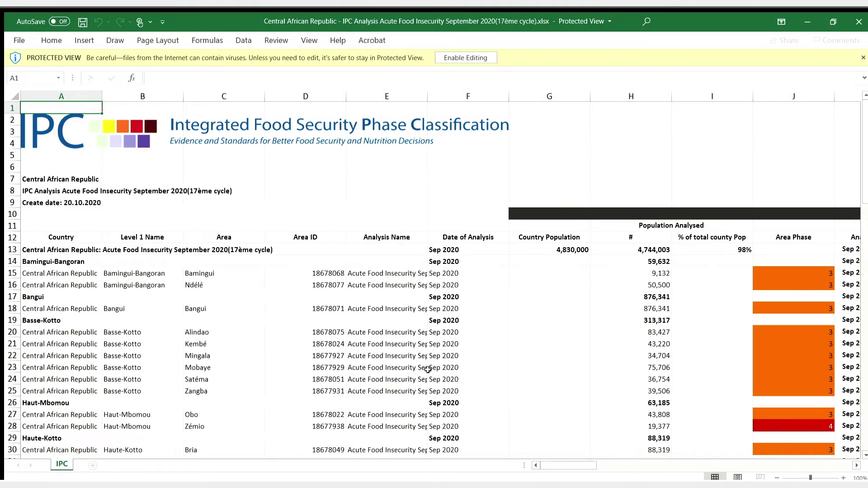
- Review the Phase 1–5 population columns in Excel, then switch back to the browser
{"action": "scroll", "coordinate": [428, 370], "scroll_direction": "right", "scroll_amount": 5}
{"action": "scroll", "coordinate": [434, 280], "scroll_direction": "right", "scroll_amount": 3}
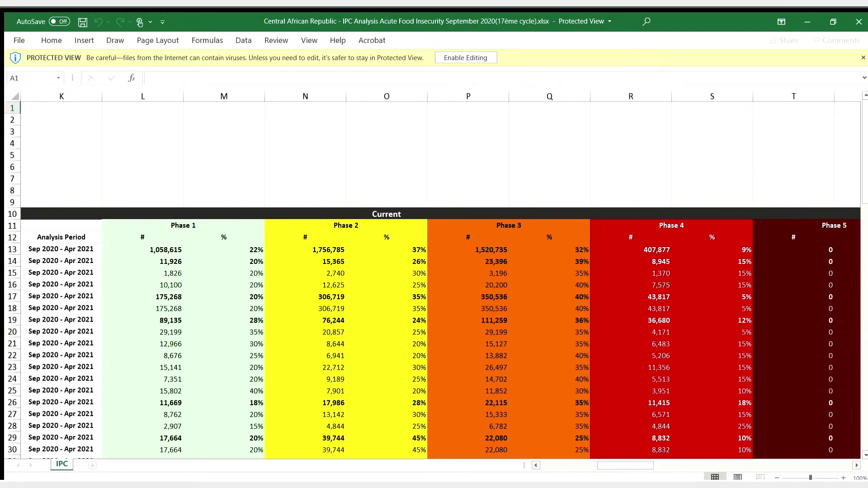
{"action": "scroll", "coordinate": [434, 280], "scroll_direction": "left", "scroll_amount": 8}
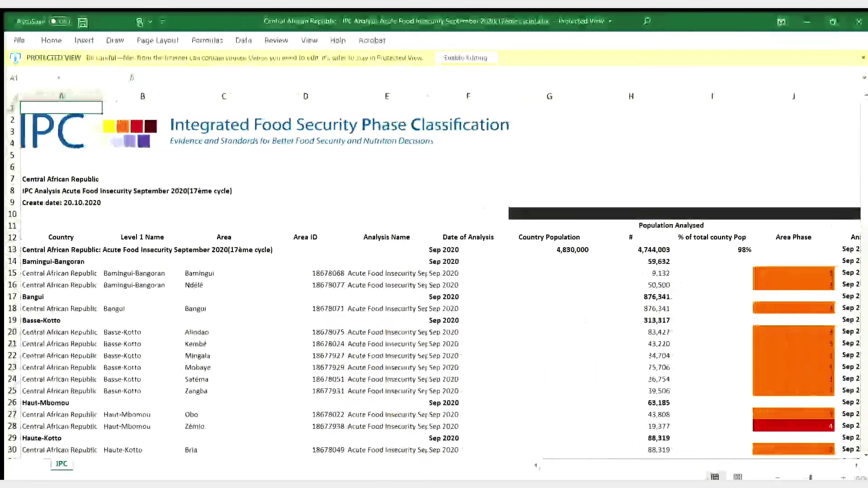
{"action": "scroll", "coordinate": [434, 281], "scroll_direction": "down", "scroll_amount": 7}
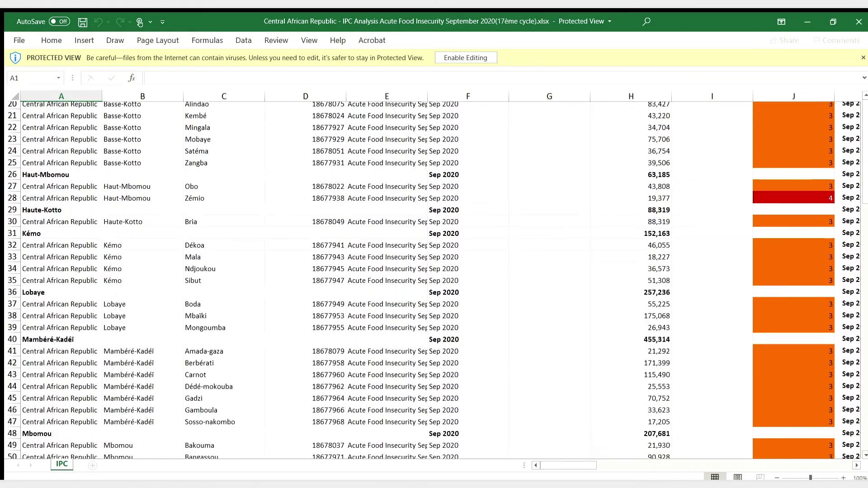
{"action": "scroll", "coordinate": [433, 280], "scroll_direction": "up", "scroll_amount": 7}
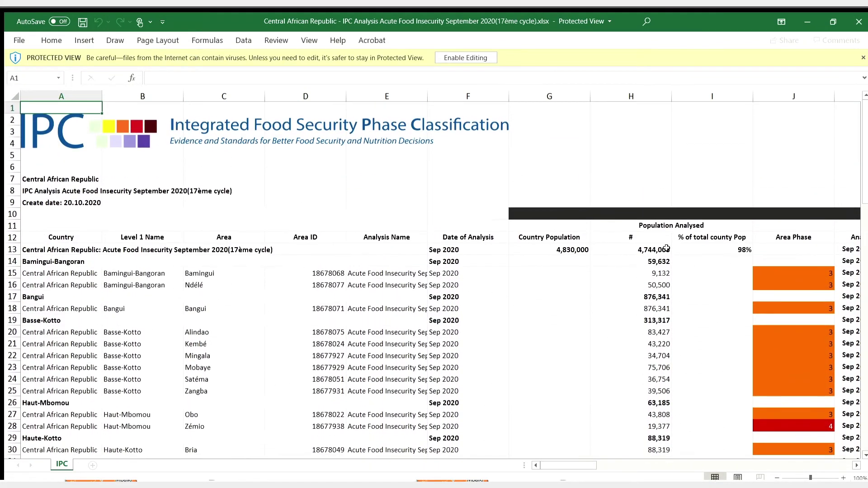
{"action": "key", "text": "alt+Tab"}
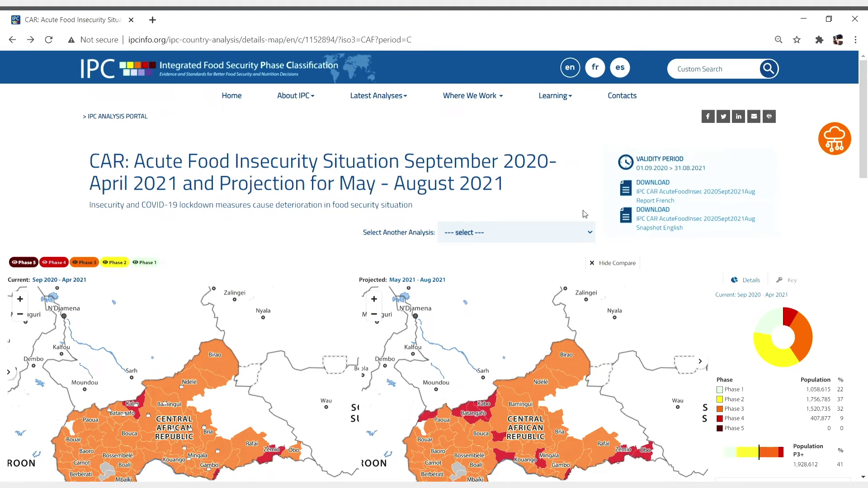
- Browse the Select Another Analysis list of earlier CAR analyses and close it unchanged
{"action": "left_click", "coordinate": [591, 234]}
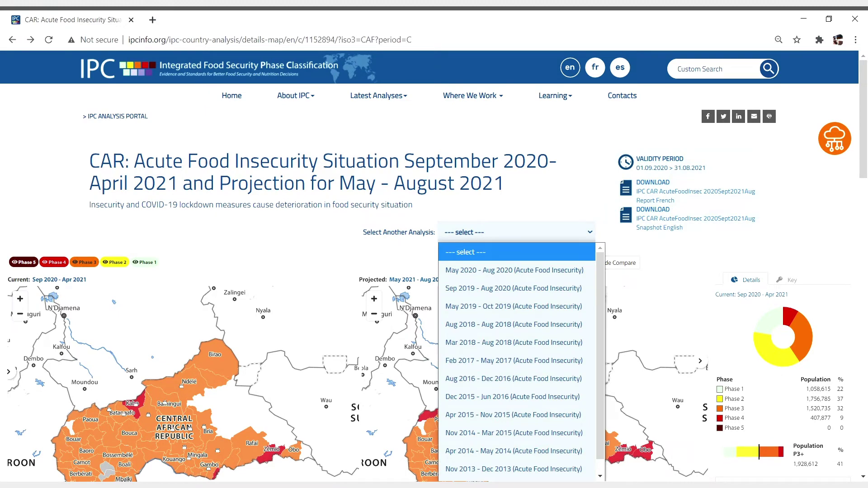
{"action": "left_click", "coordinate": [579, 196]}
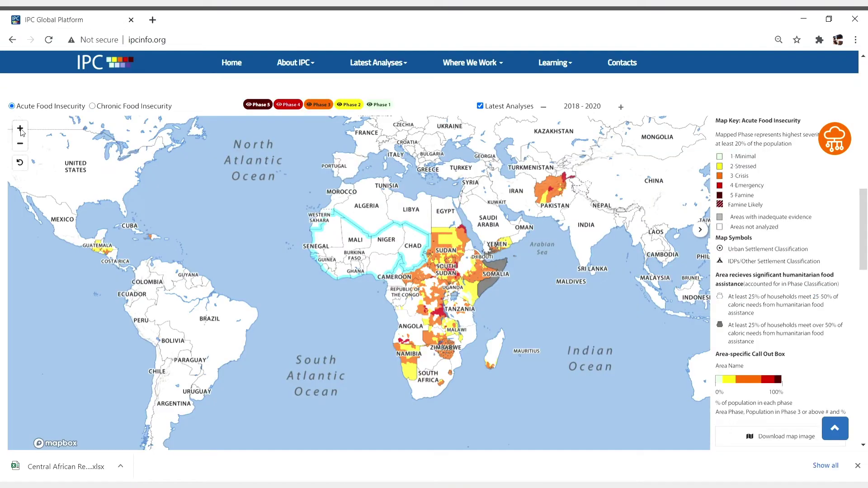
{"action": "left_click", "coordinate": [20, 129]}
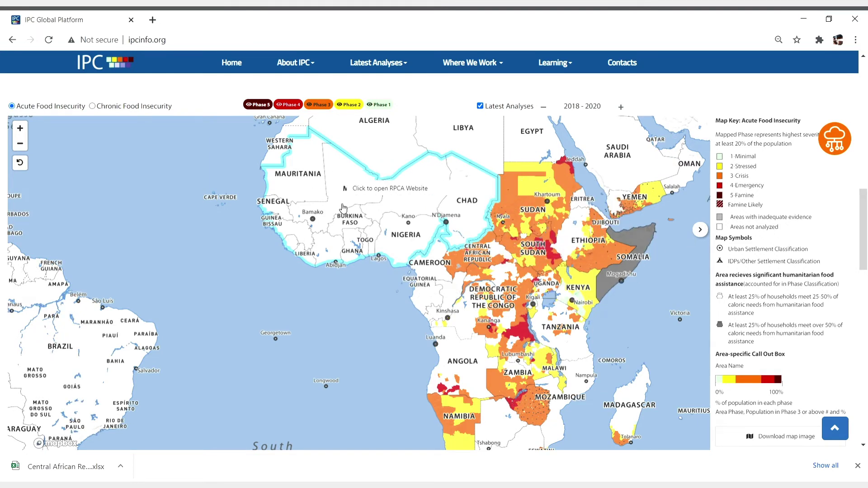
{"action": "left_click", "coordinate": [20, 143]}
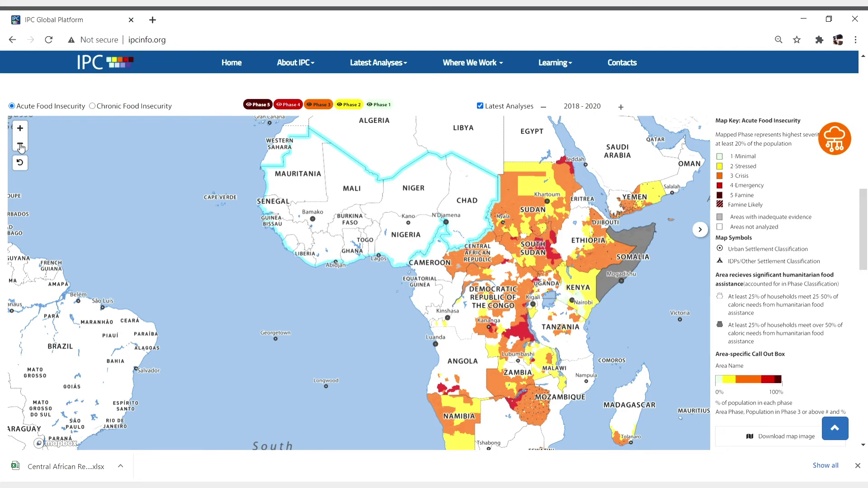
{"action": "left_click_drag", "start_coordinate": [537, 309], "coordinate": [514, 307]}
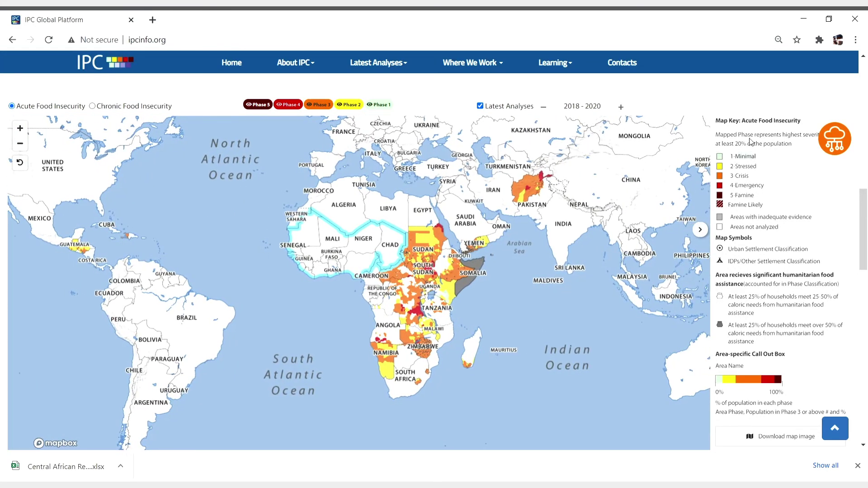